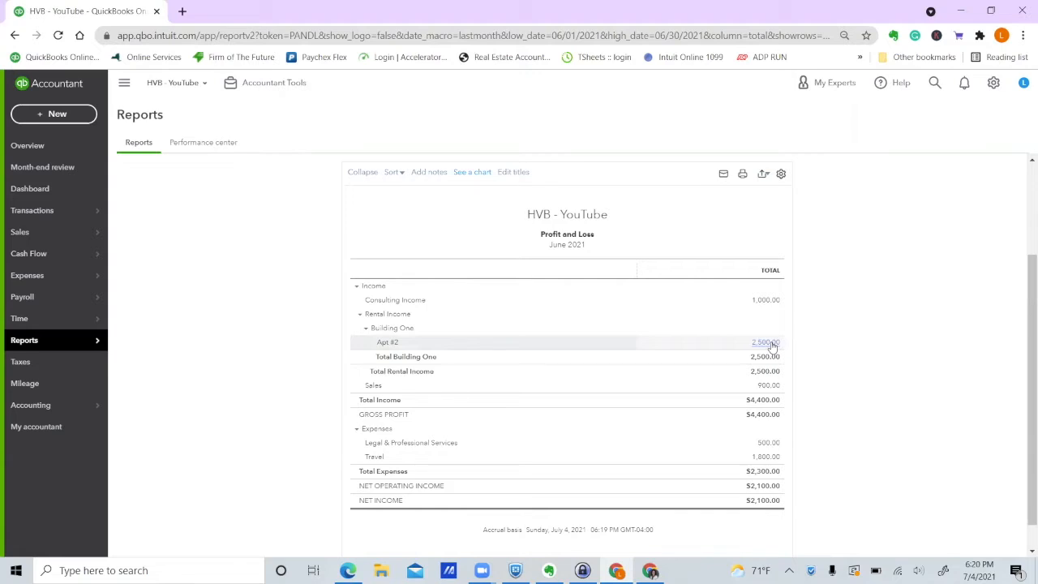
Review the transactions behind the Apt #2 rental income in the Profit and Loss report and inspect the source invoice
left_click(771, 343)
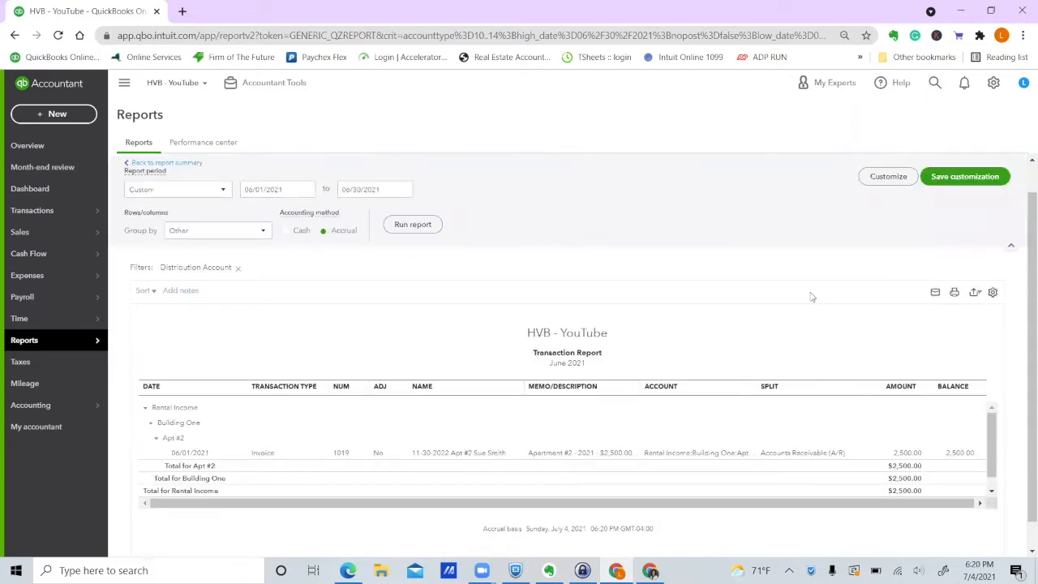
scroll(811, 296, "down", 1)
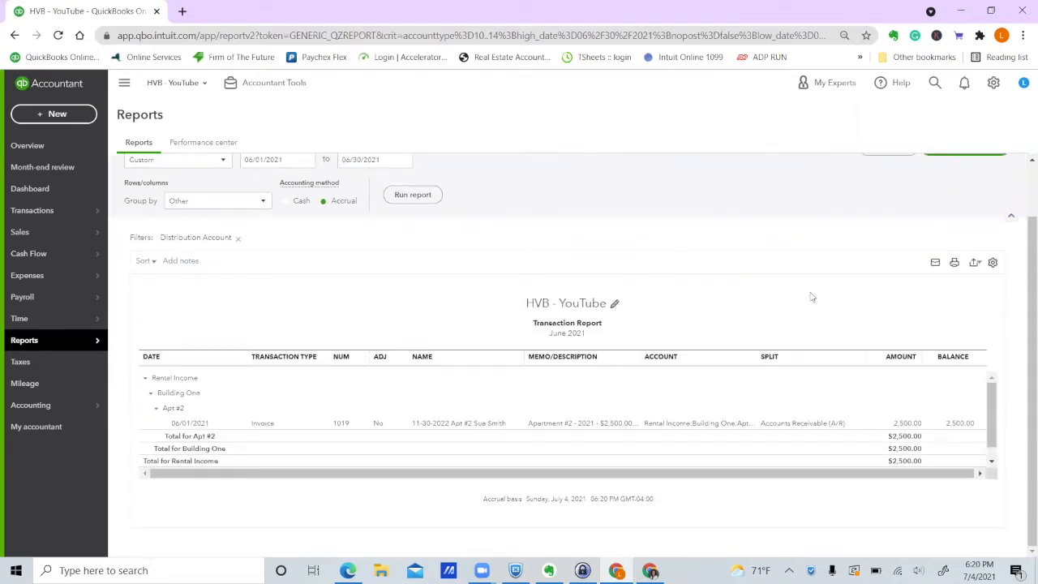
left_click(909, 424)
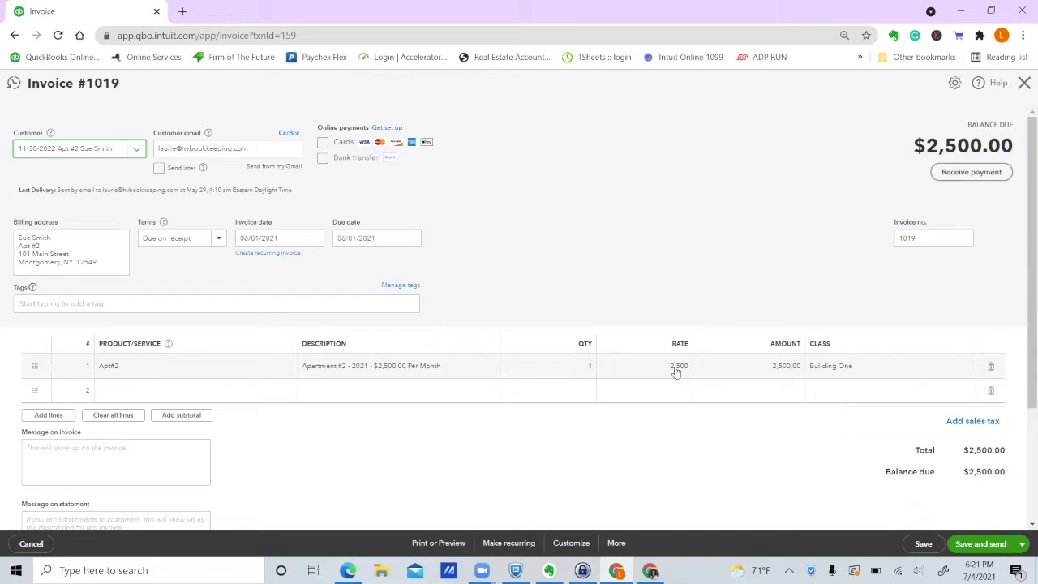
left_click(31, 544)
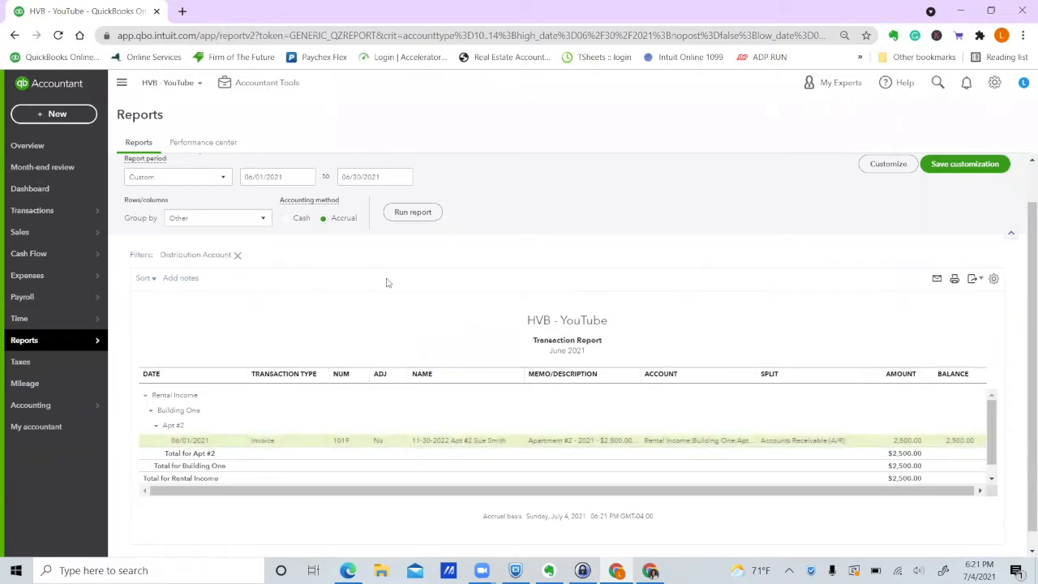
Start a new account in the Chart of Accounts with account type Income and detail type Service/Fee Income
mouse_move(86, 407)
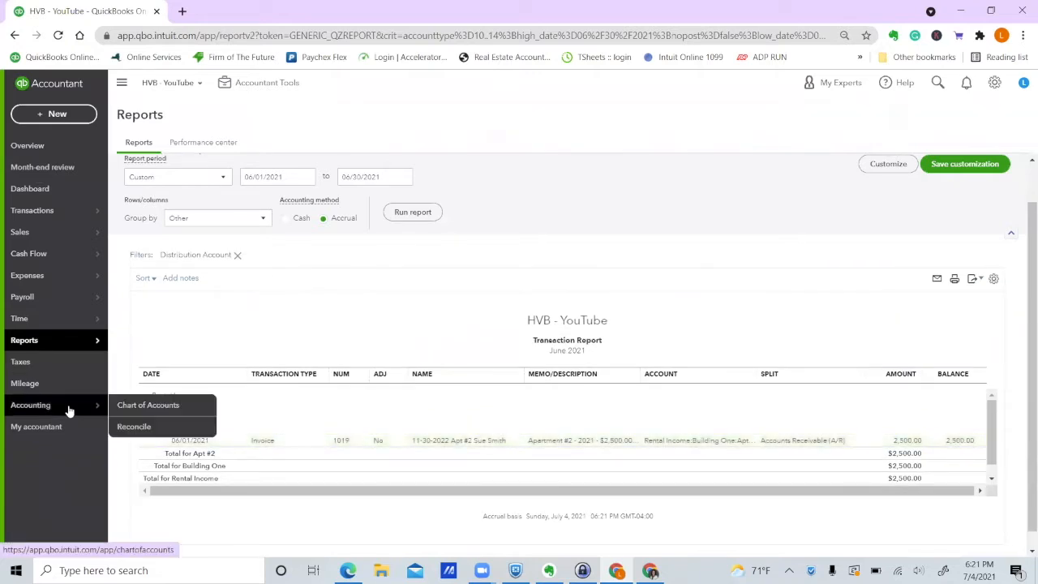
left_click(148, 408)
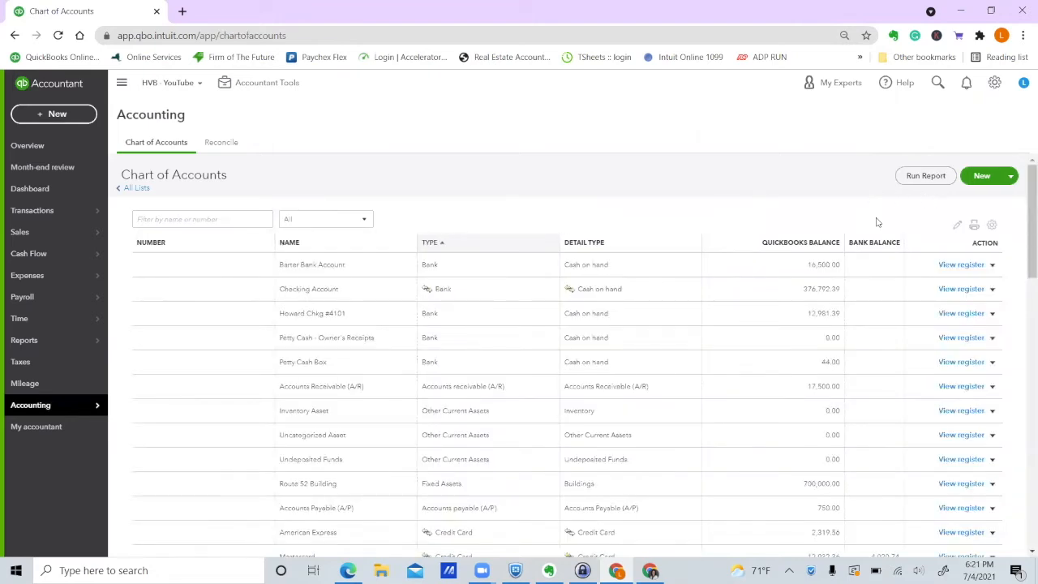
left_click(982, 177)
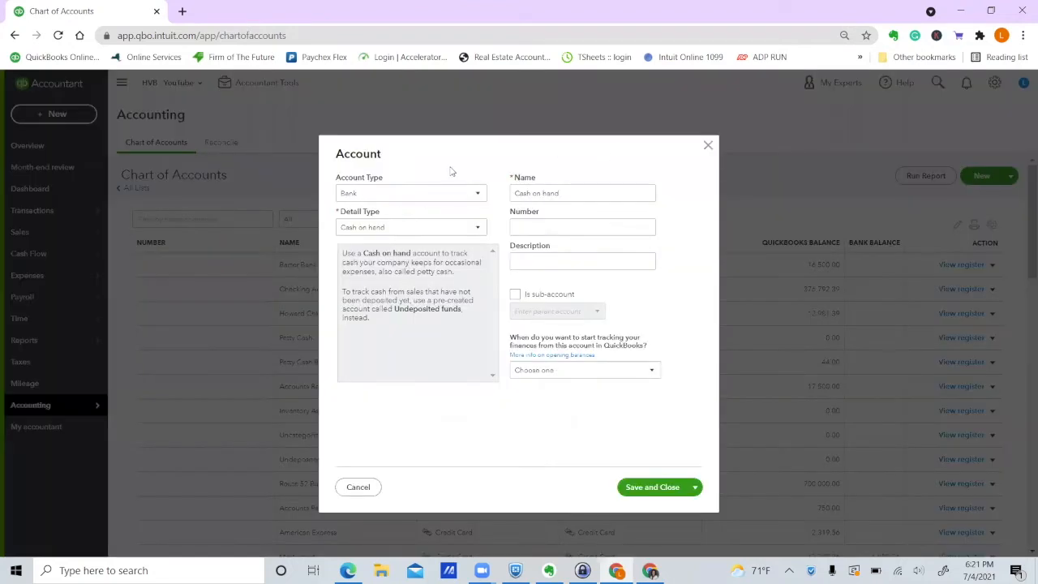
left_click(474, 196)
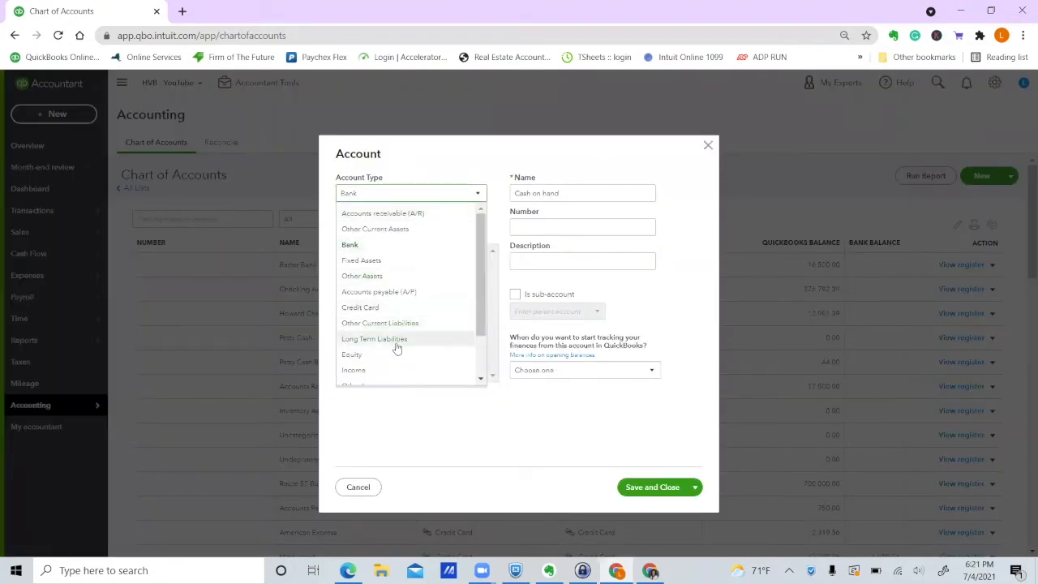
left_click(395, 370)
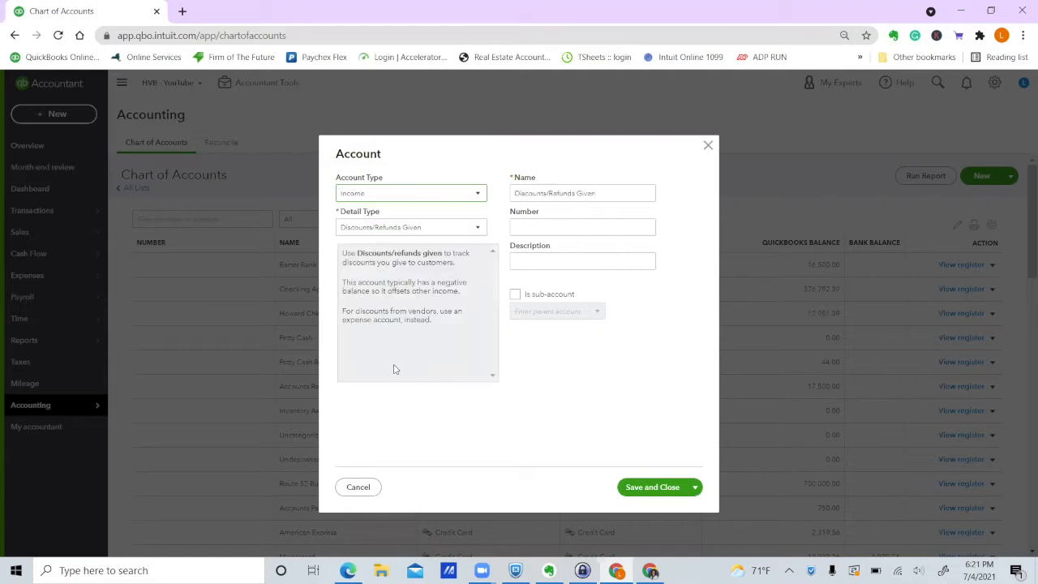
left_click(465, 226)
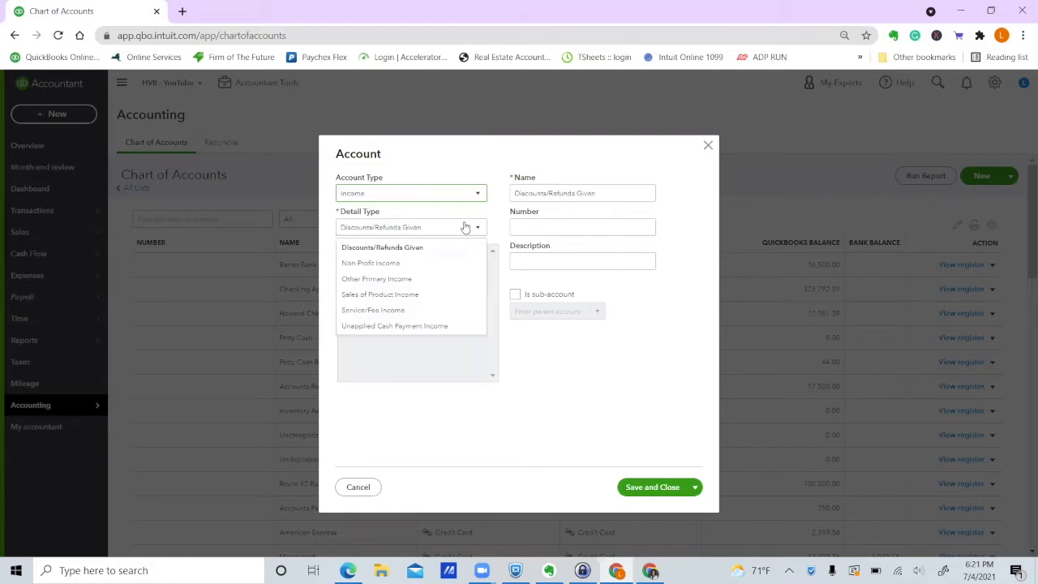
left_click(423, 309)
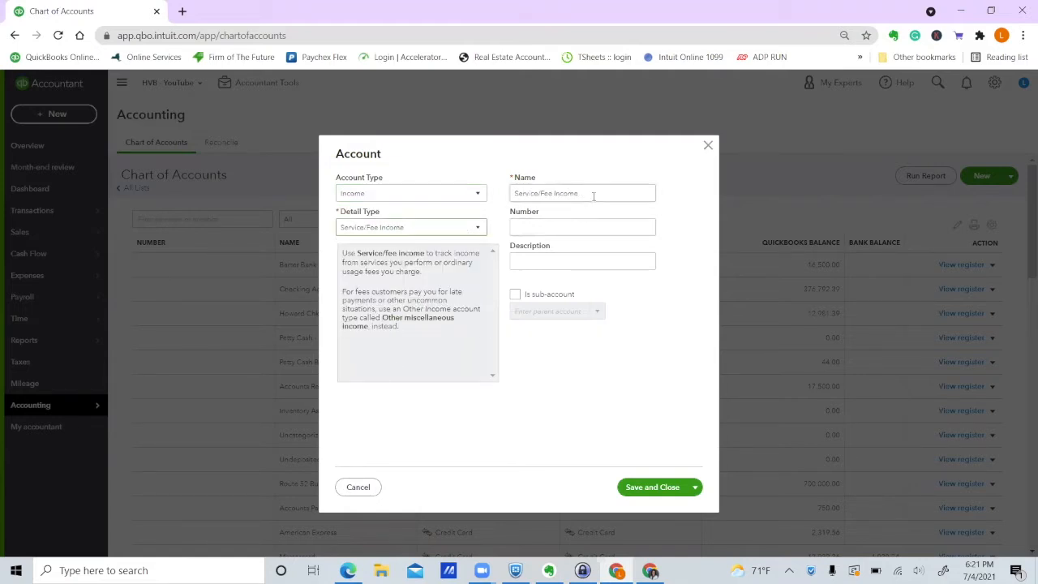
Name the account Retail Space Income and save it, continuing with another new account
triple_click(593, 195)
type("Real")
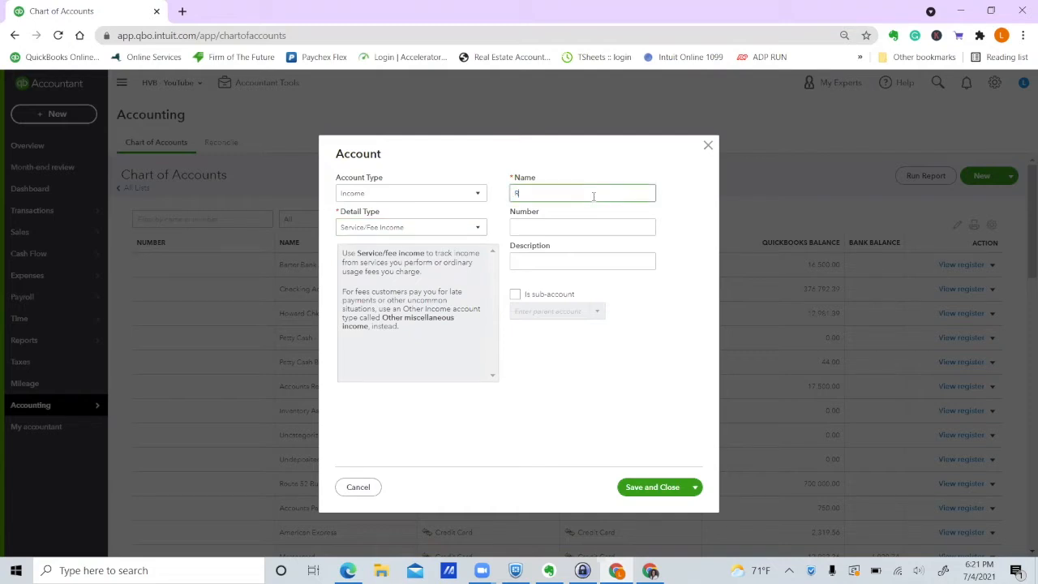
key("BackSpace")
key("BackSpace")
type("tail Sapace Income")
left_click(696, 487)
left_click(663, 507)
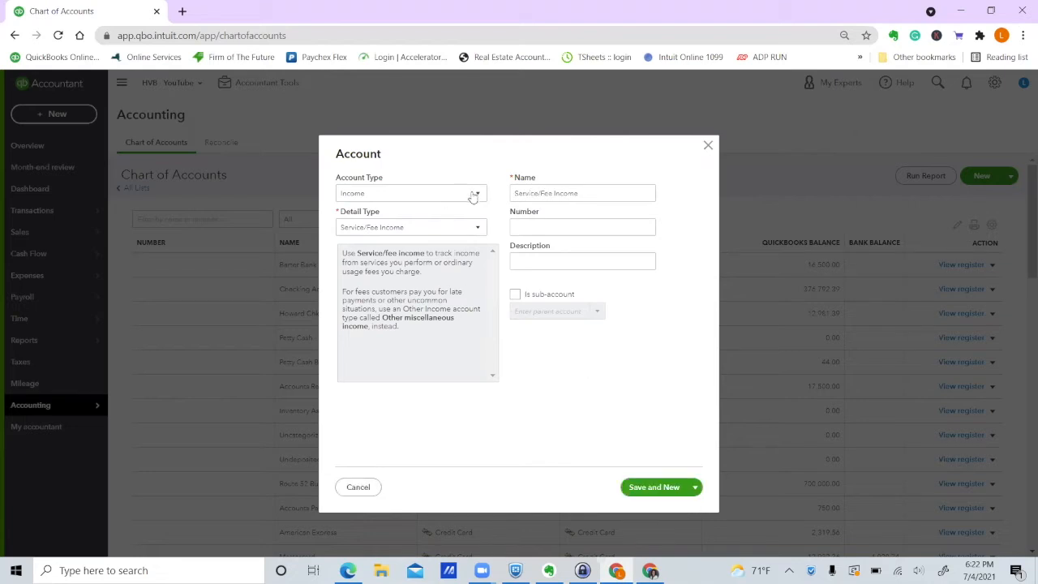
Name the second income account CAM Income, then save it and close the account form
triple_click(594, 192)
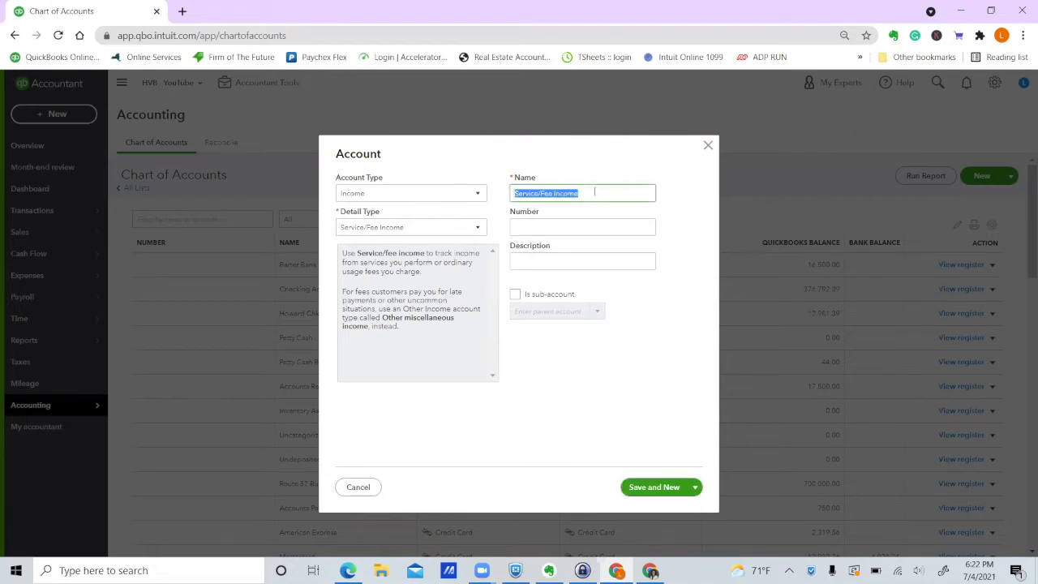
type("CAM (")
type("ncome")
left_click(696, 488)
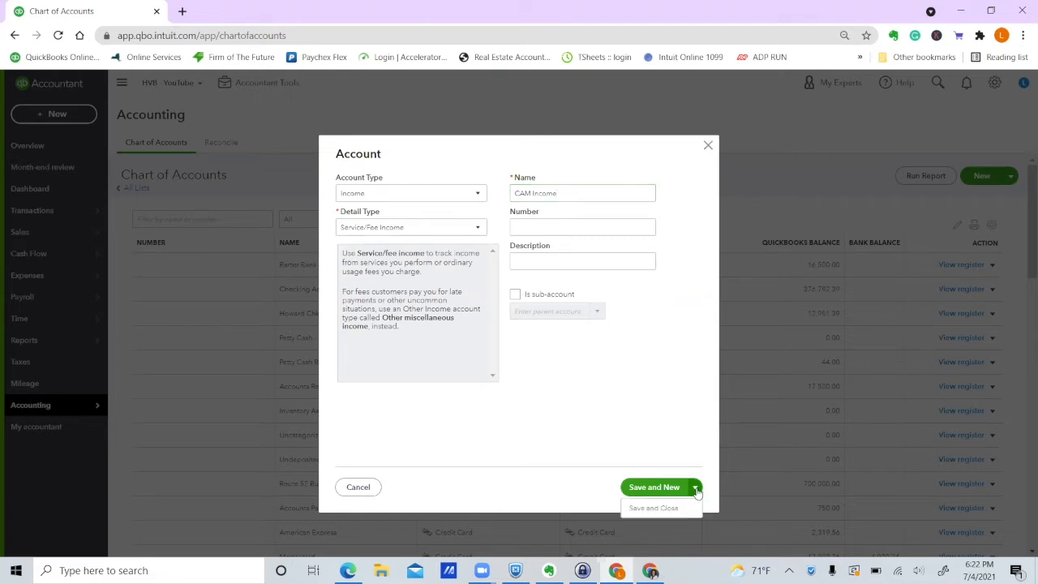
left_click(654, 509)
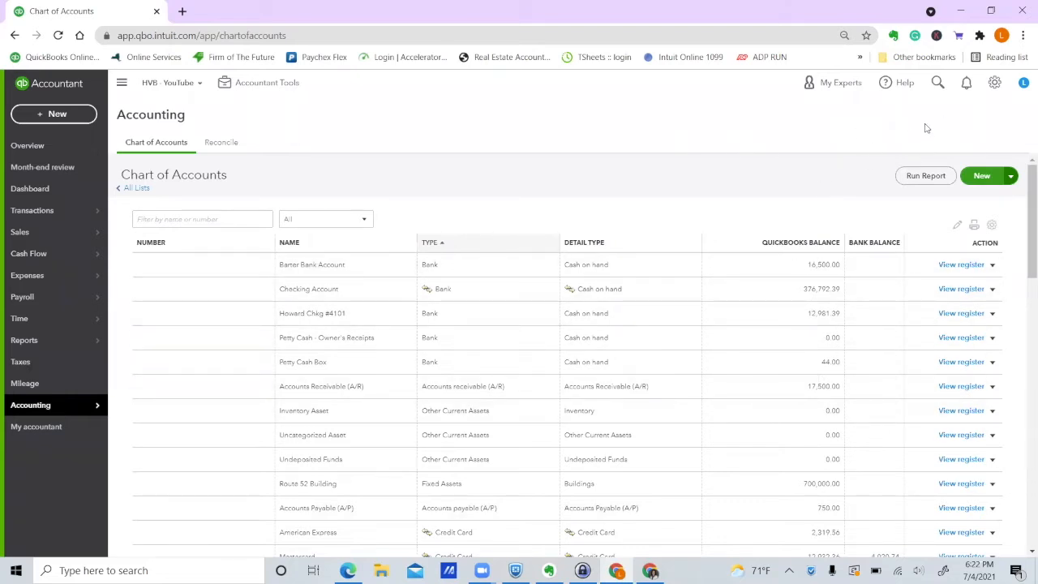
Create a new service item in Products and Services with the name Retail Rent
left_click(995, 82)
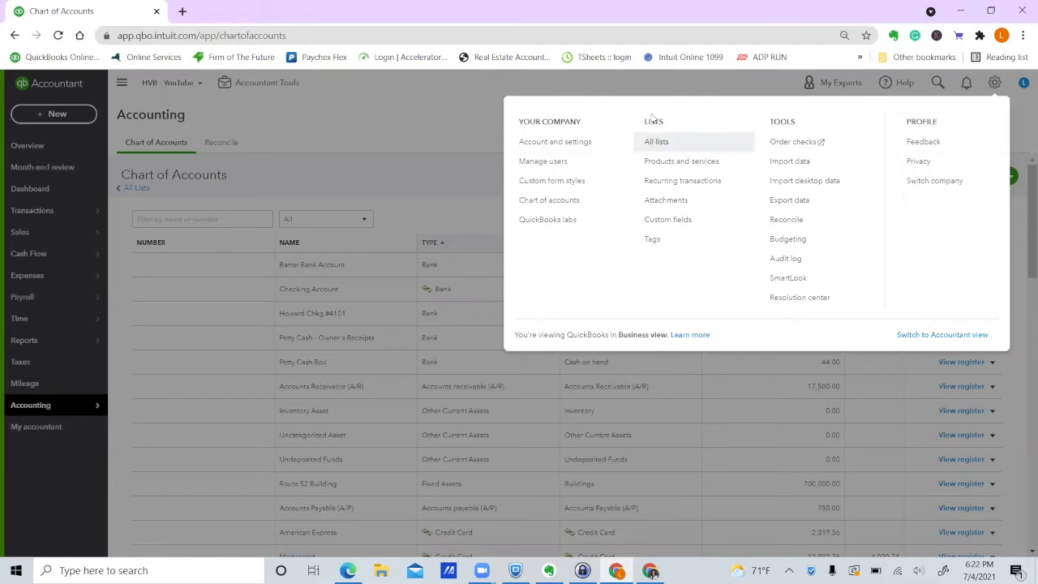
left_click(670, 162)
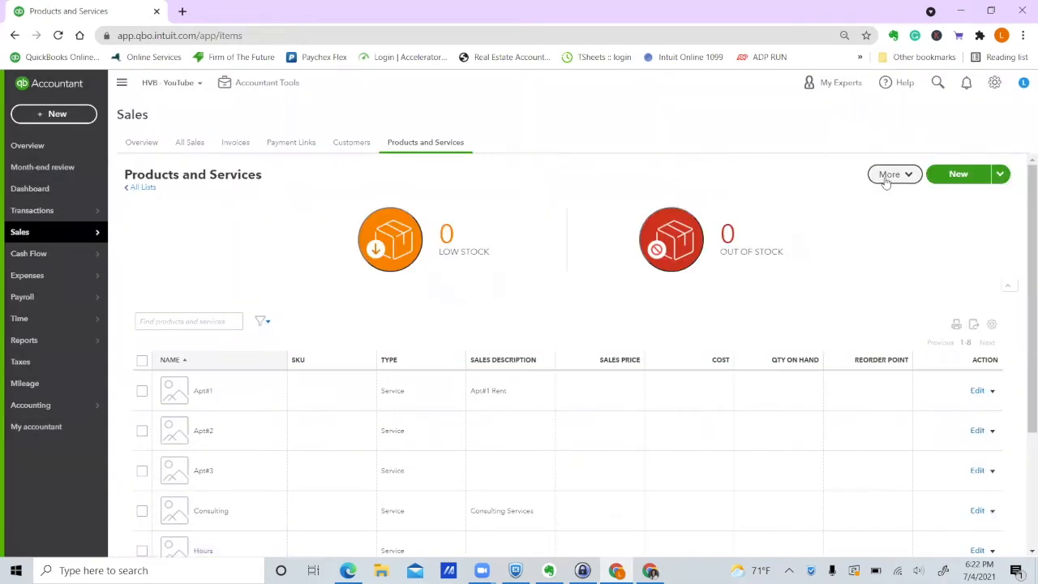
left_click(954, 175)
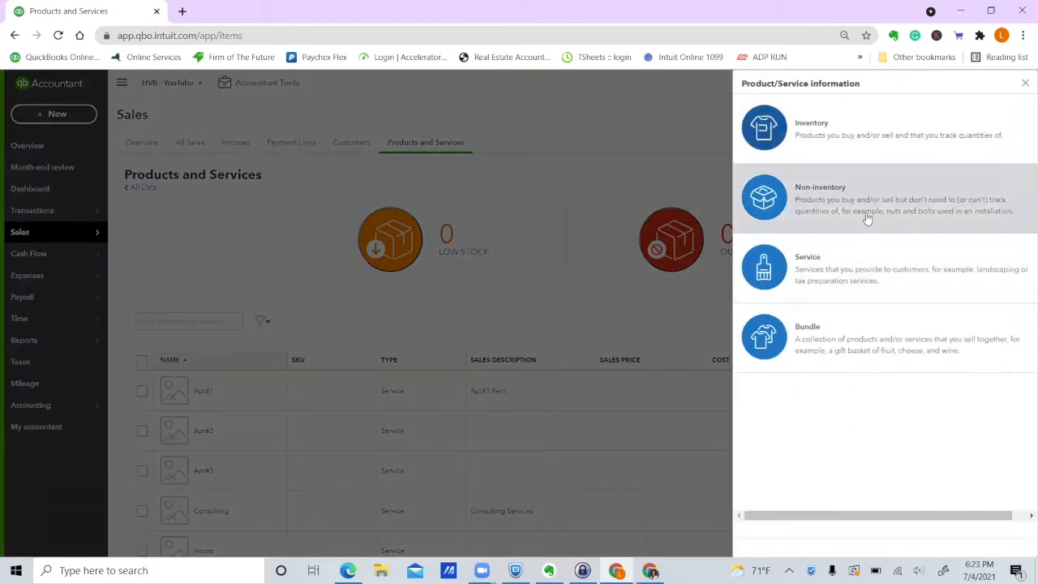
left_click(854, 262)
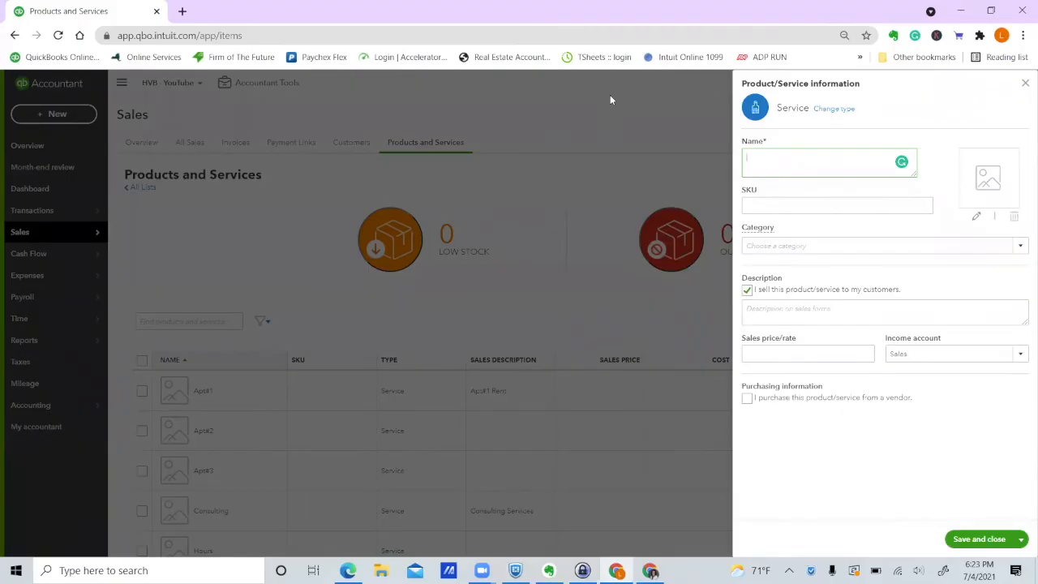
type("Rea")
type("ail")
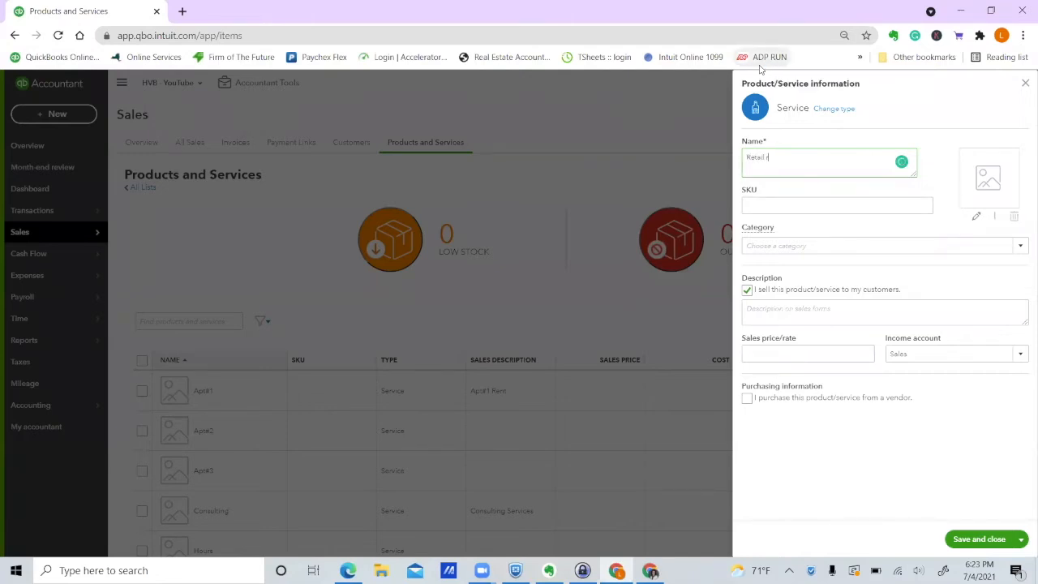
type(" Rent")
Set the service item's sales price to 2000 and its income account to Retail Space Income
left_click(763, 352)
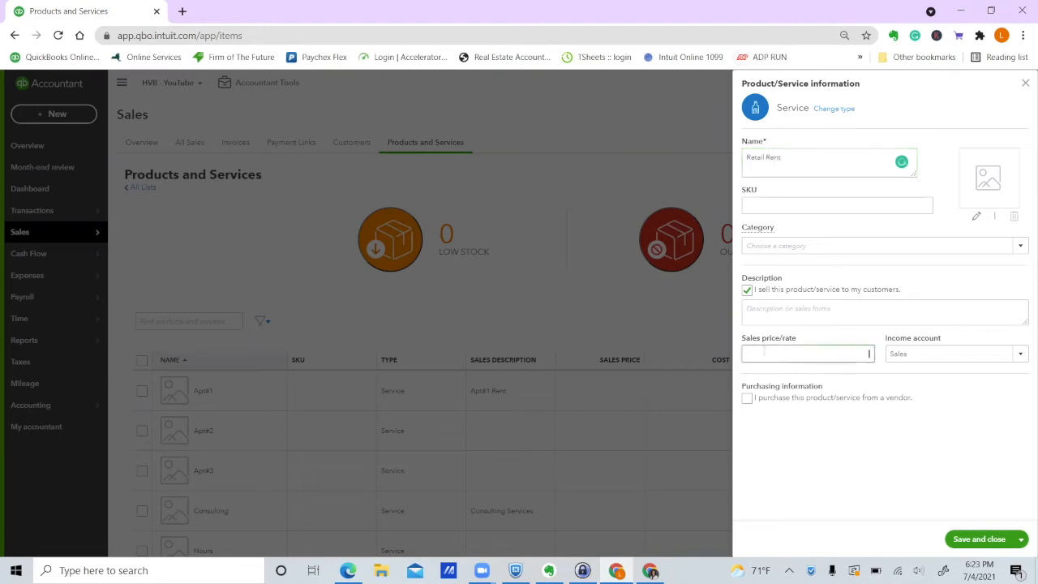
type("2000")
left_click(950, 349)
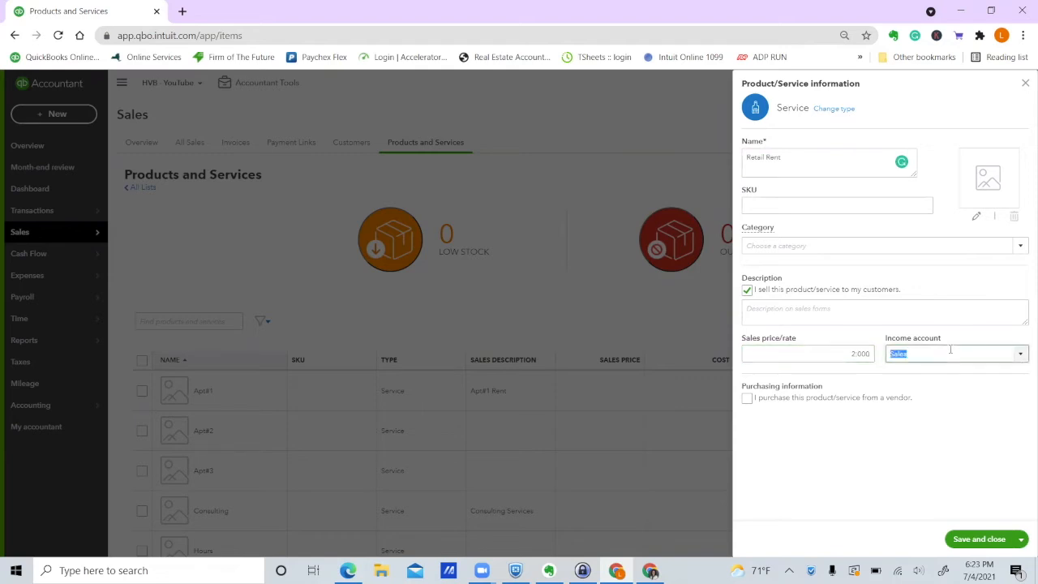
type("ret")
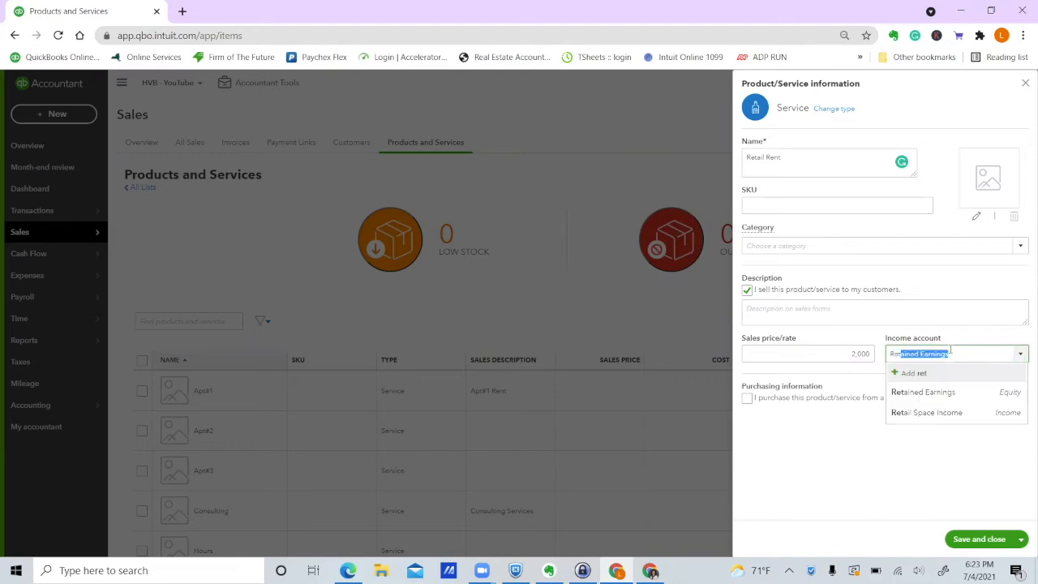
left_click(946, 412)
Rename the service item as Retail Space Income and save it, continuing with another new item
left_click(792, 154)
left_click(788, 155)
key("BackSpace")
key("BackSpace")
key("BackSpace")
key("BackSpace")
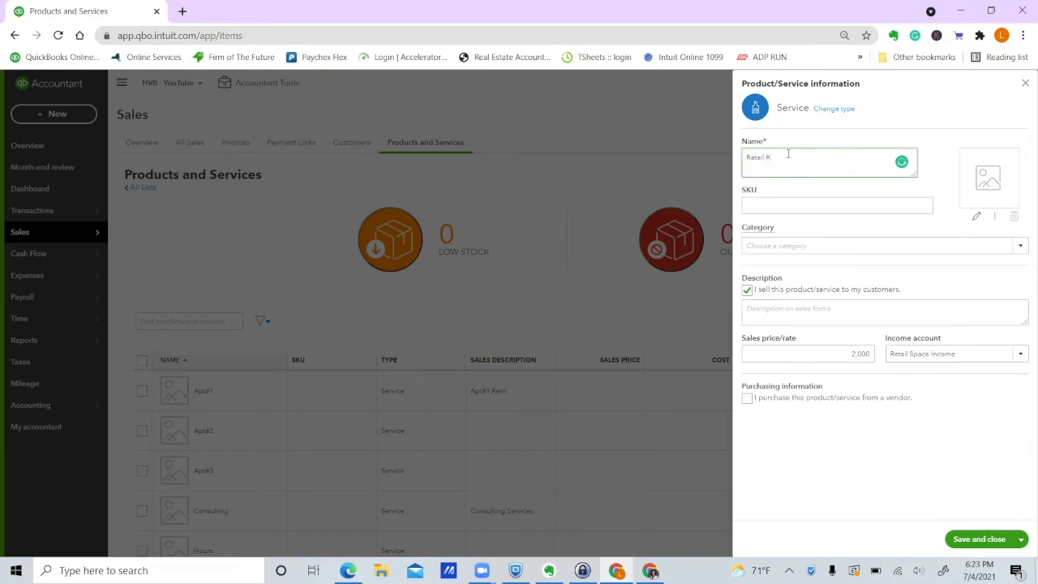
type("Space Income")
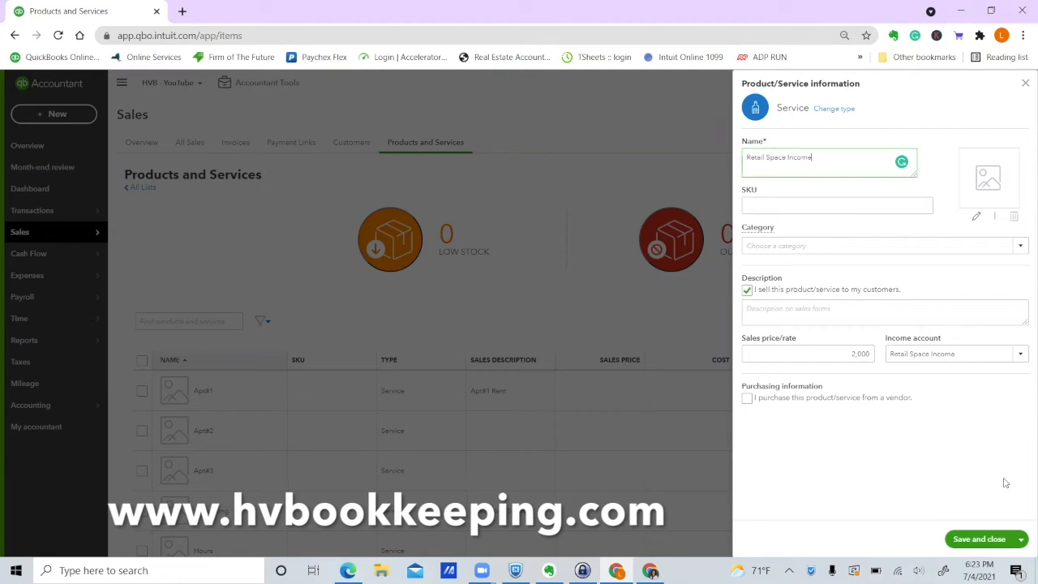
left_click(1022, 540)
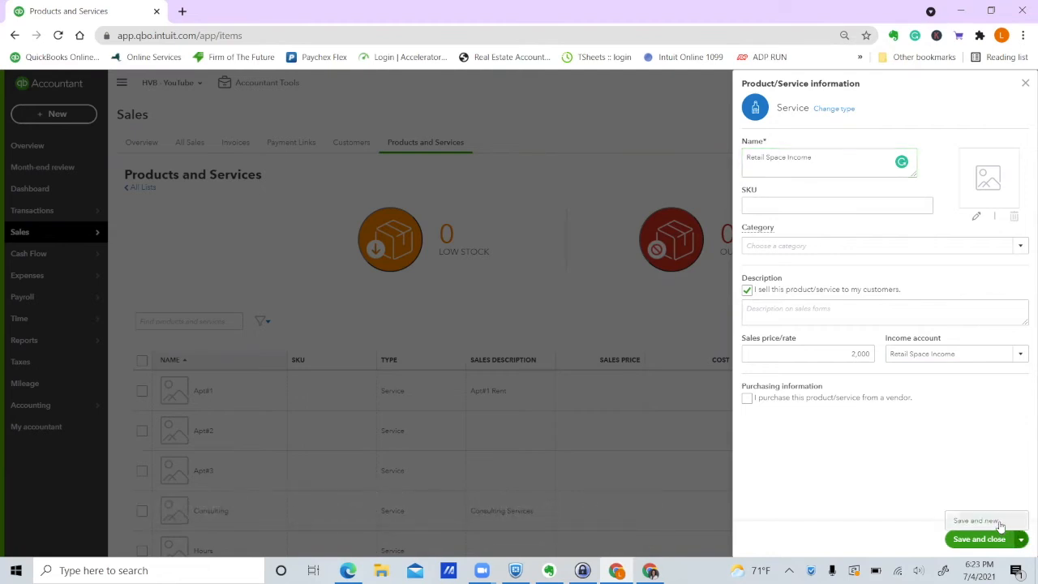
left_click(994, 520)
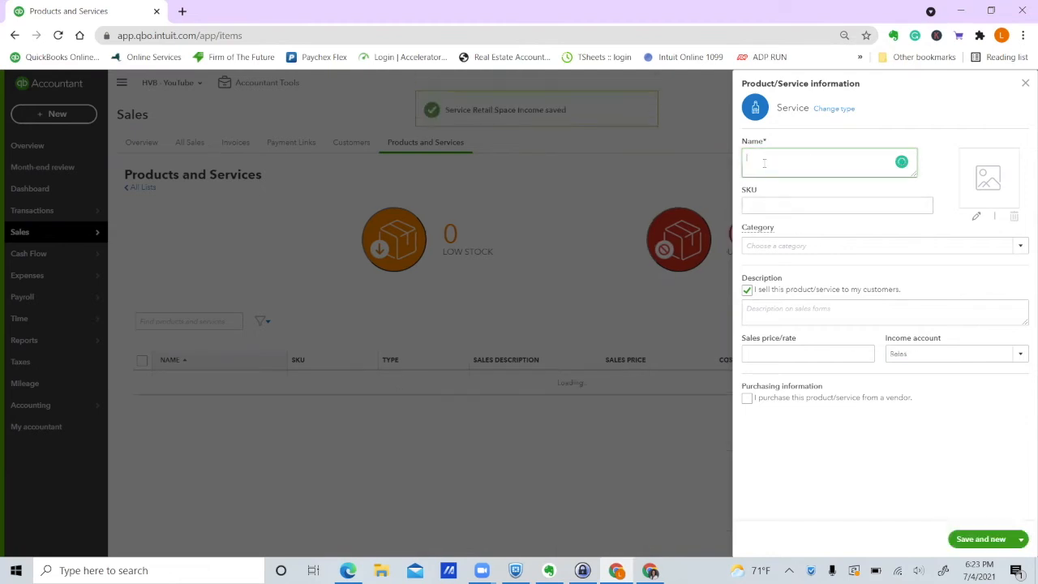
Name the new service item CAM Charge - Monthly and set its sales price to 500
type("CAM")
type(":Cha")
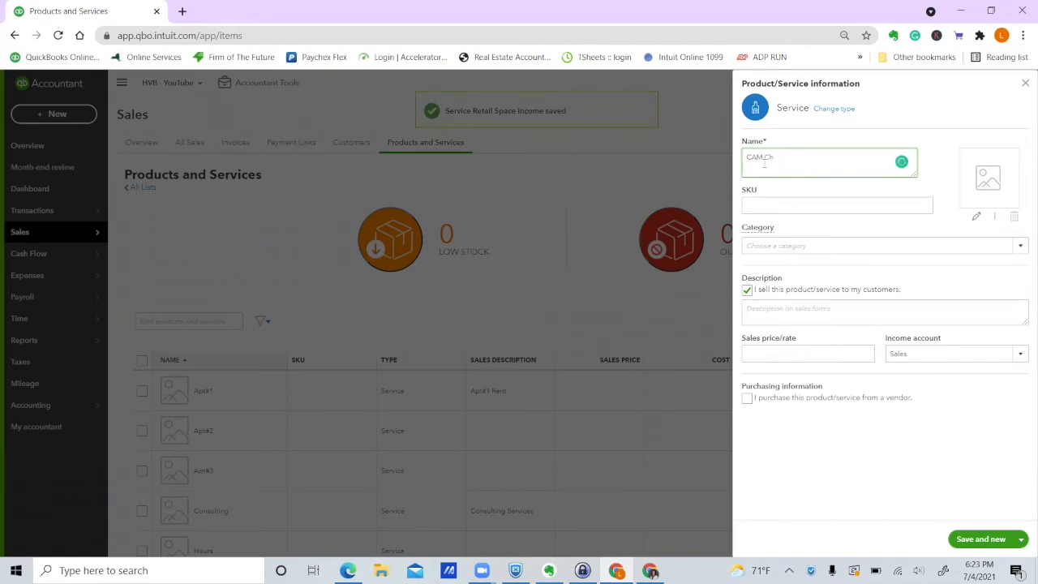
type("rge - Monthly")
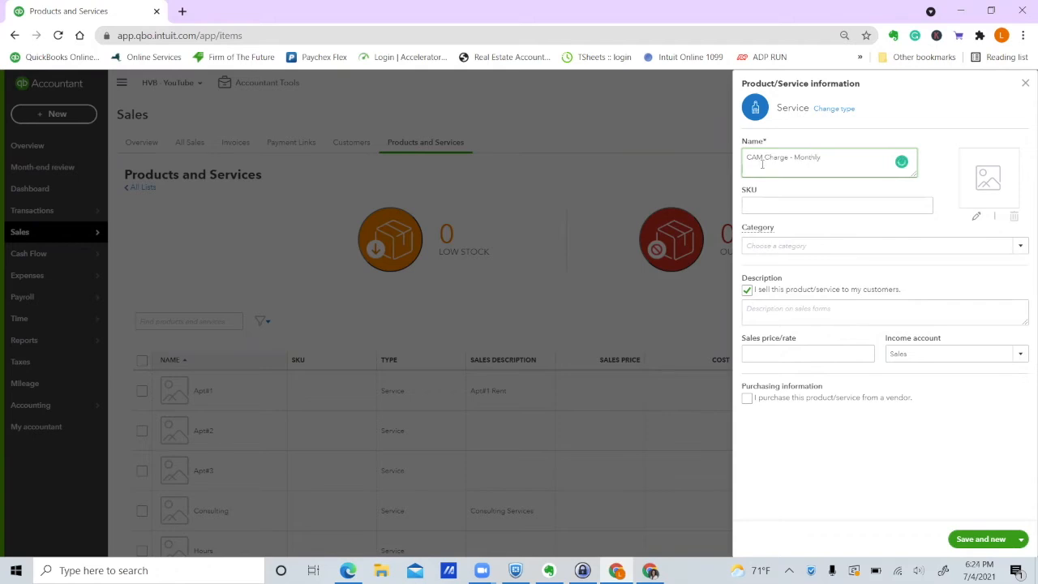
left_click(760, 355)
type("500")
Assign CAM Income as the monthly CAM charge's income account, then save the item and close its form
left_click(921, 354)
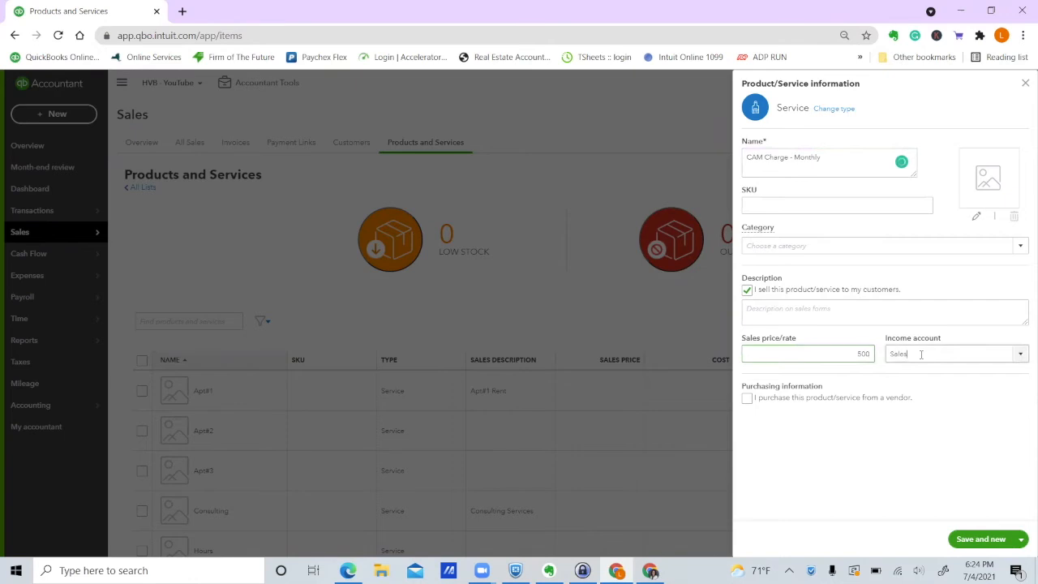
type("CAm")
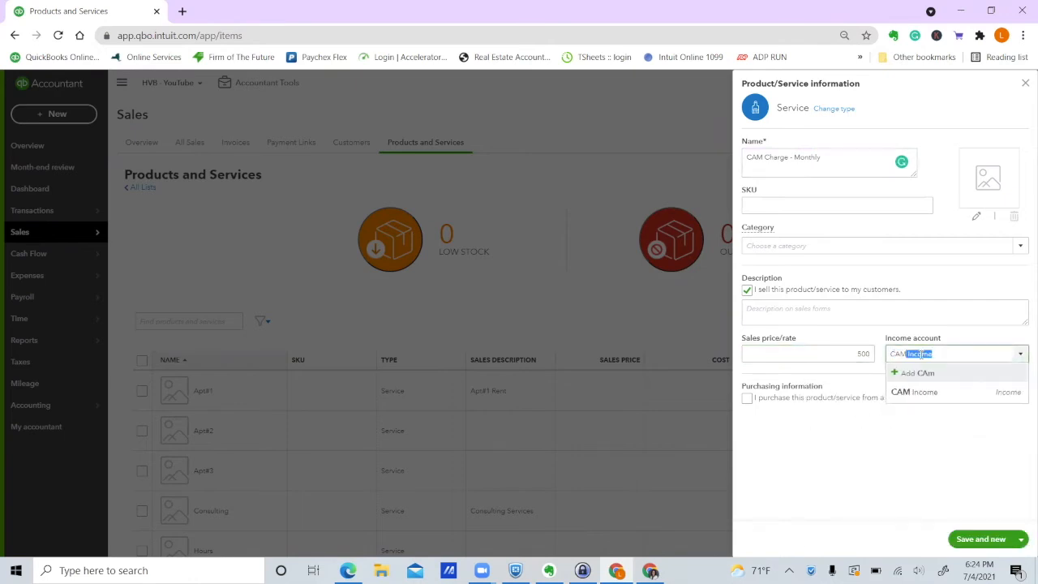
left_click(923, 393)
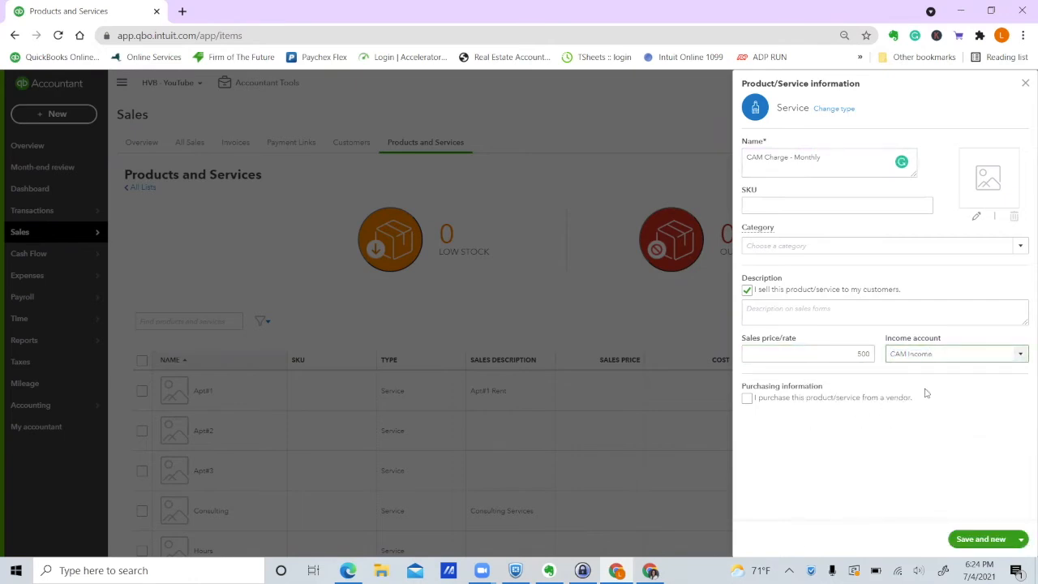
left_click(1021, 540)
left_click(1001, 522)
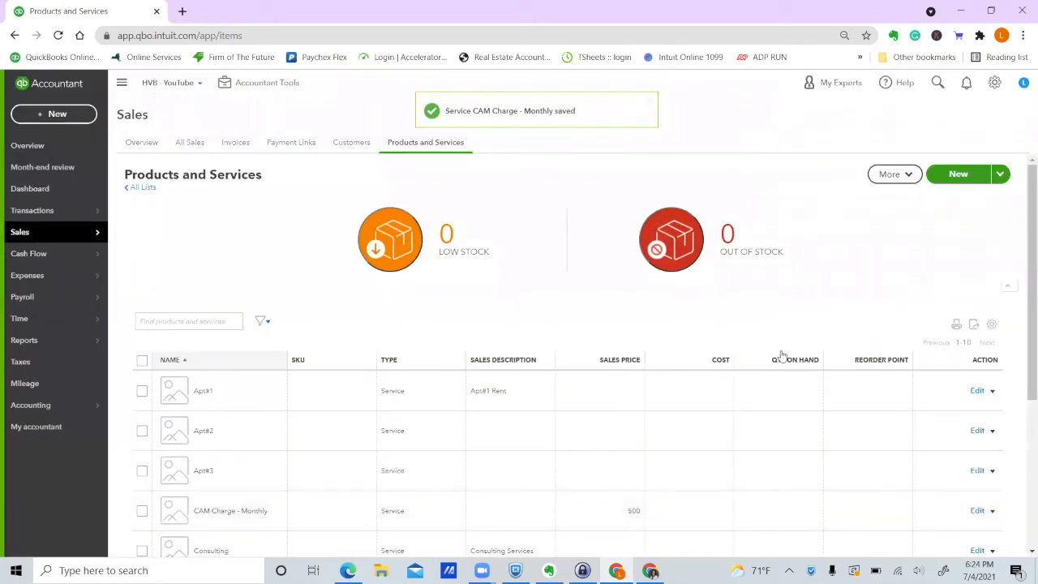
Start a new invoice and select the existing customer listed just above Hank's Roofing
left_click(65, 113)
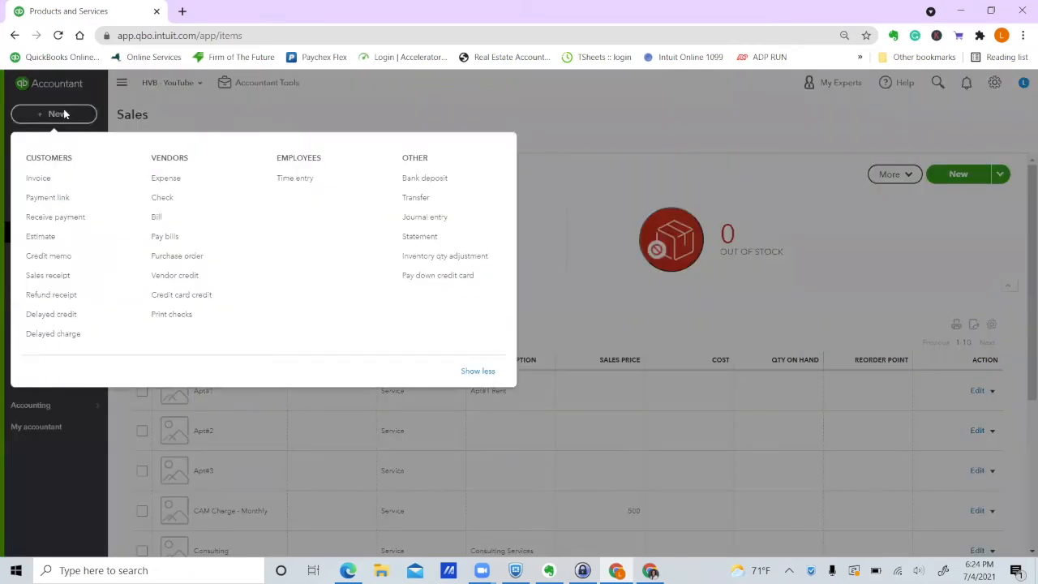
left_click(45, 178)
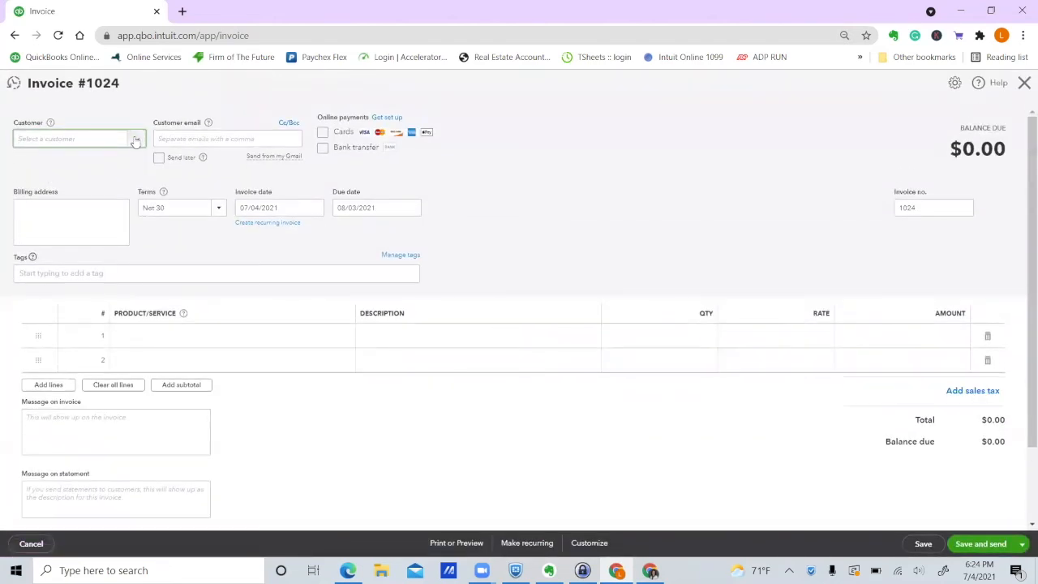
left_click(136, 140)
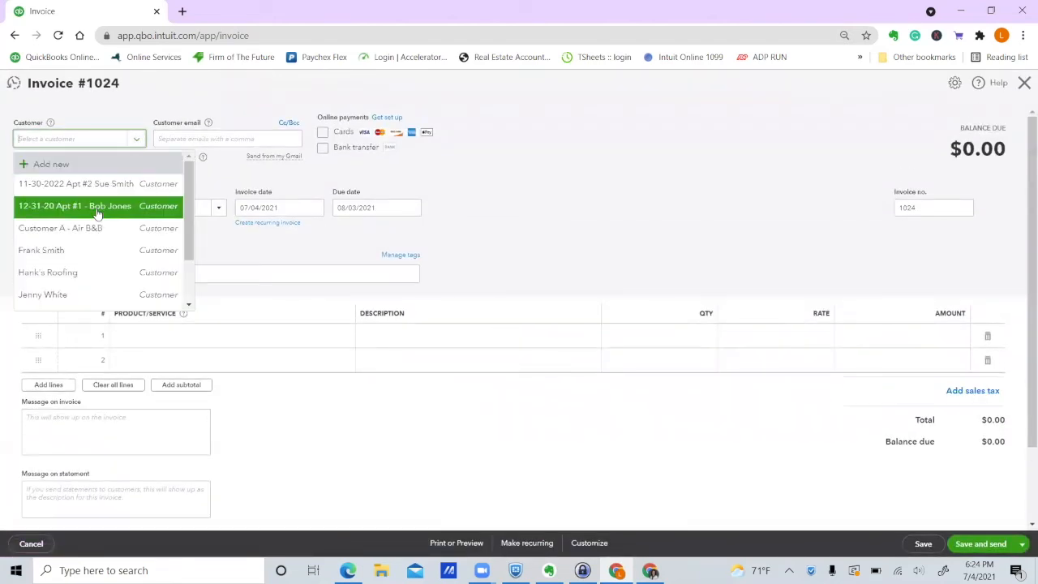
left_click(92, 247)
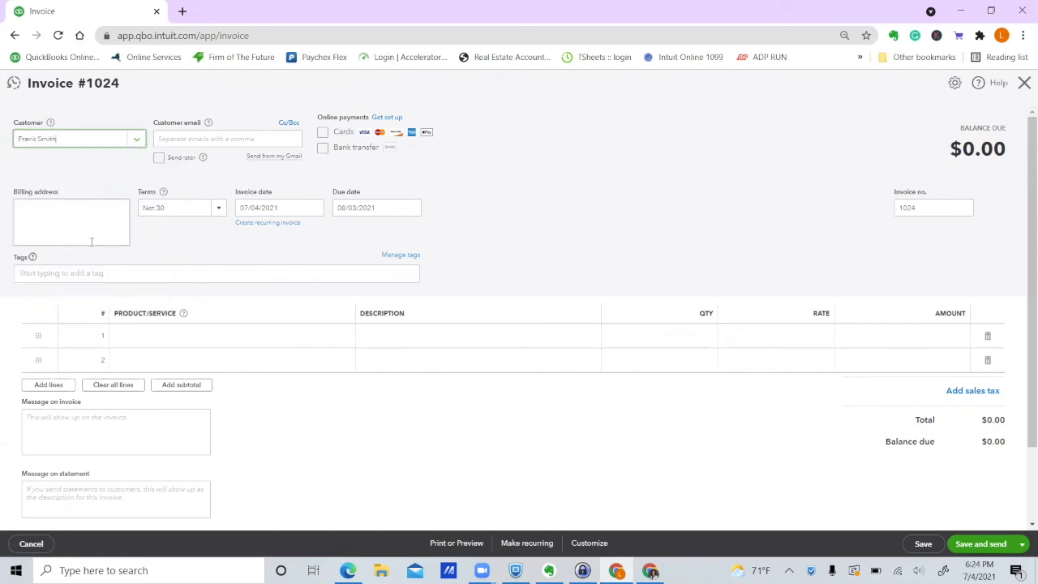
Set the invoice date to 06/01/2021
left_click(313, 207)
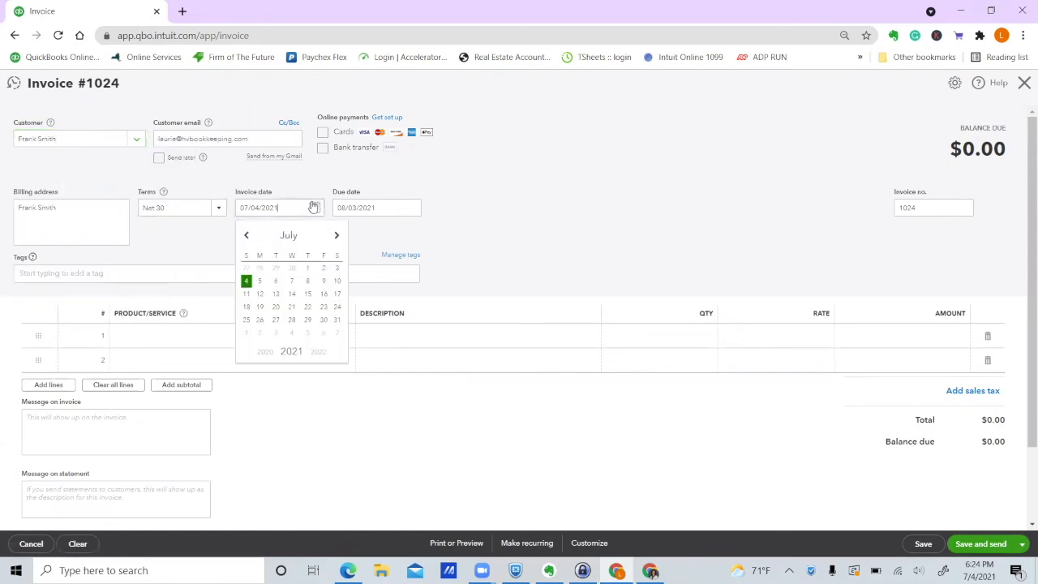
left_click(247, 236)
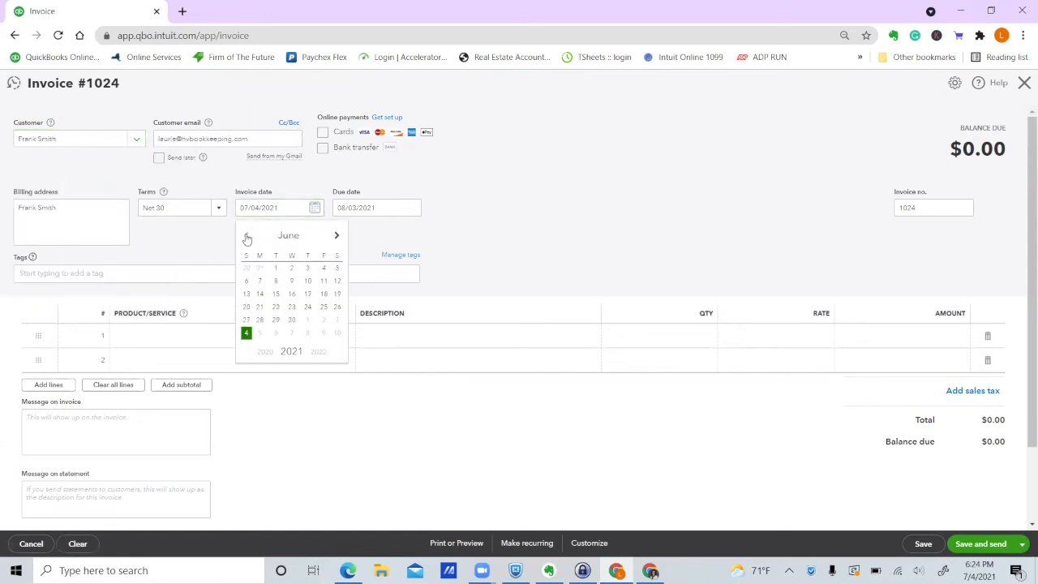
left_click(276, 270)
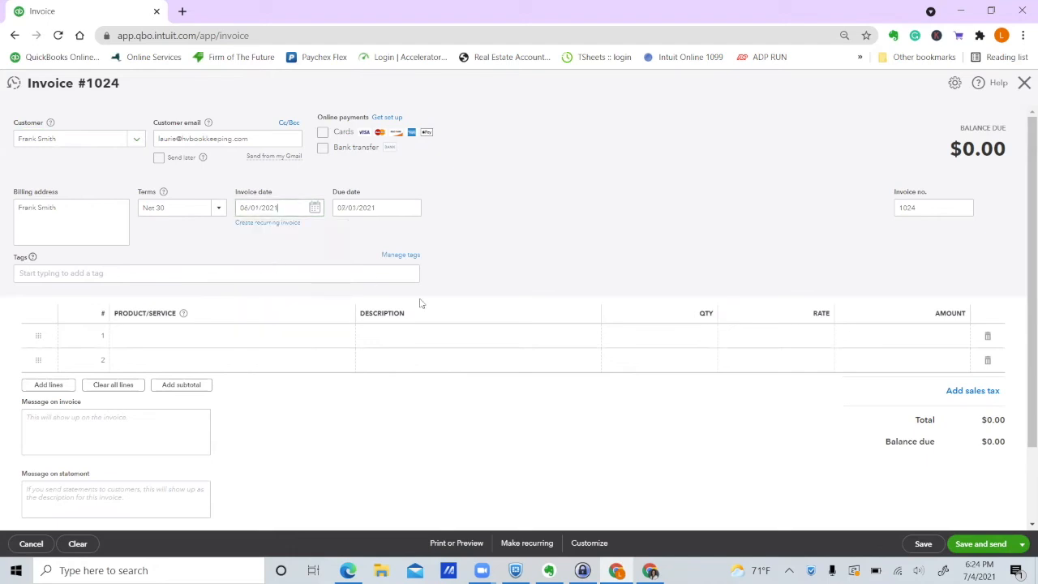
Add Retail Space Income and CAM Charge - Monthly as the first and second line items of the invoice
left_click(269, 337)
type("re")
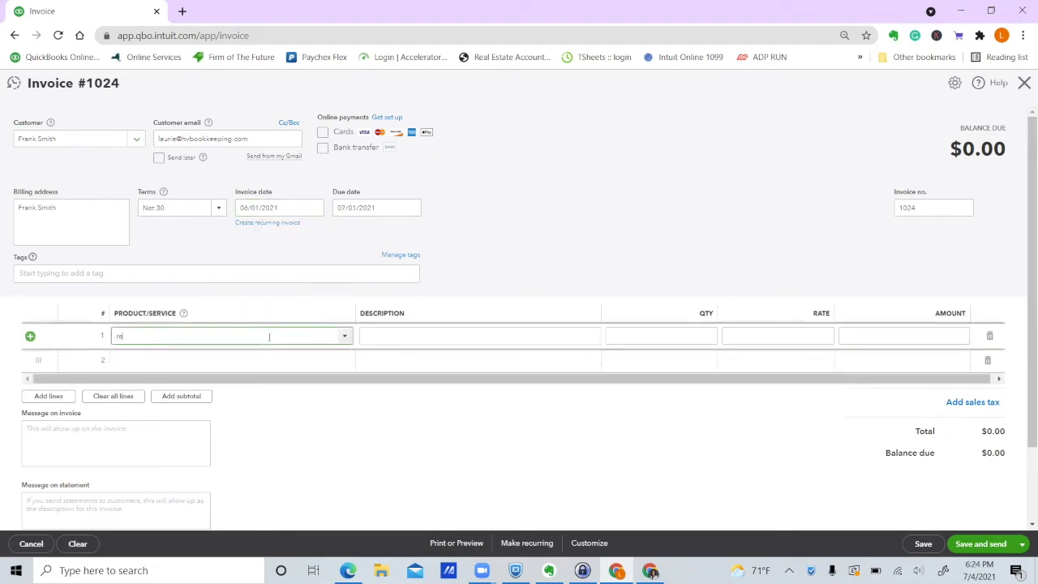
type("t")
key("Tab")
key("Tab")
left_click(232, 363)
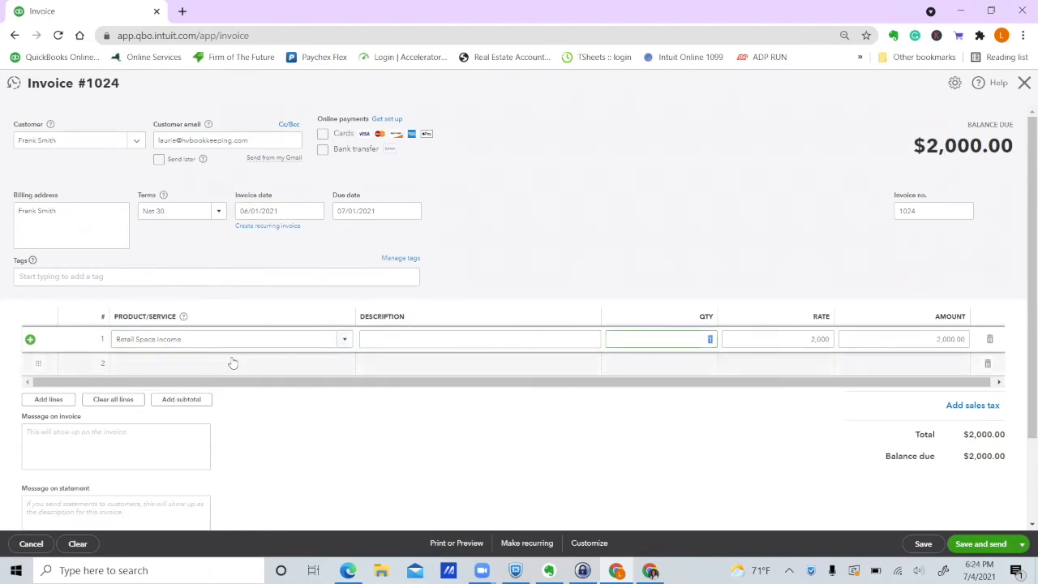
type("cam")
key("Tab")
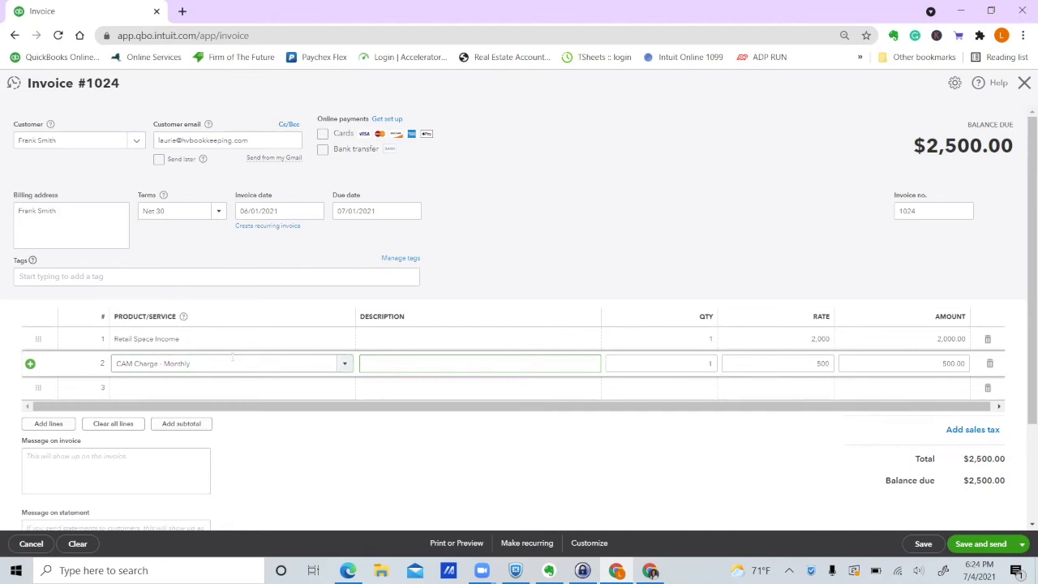
Change the invoice date to 07/01/2021, then save and close the invoice
left_click(315, 211)
left_click(336, 239)
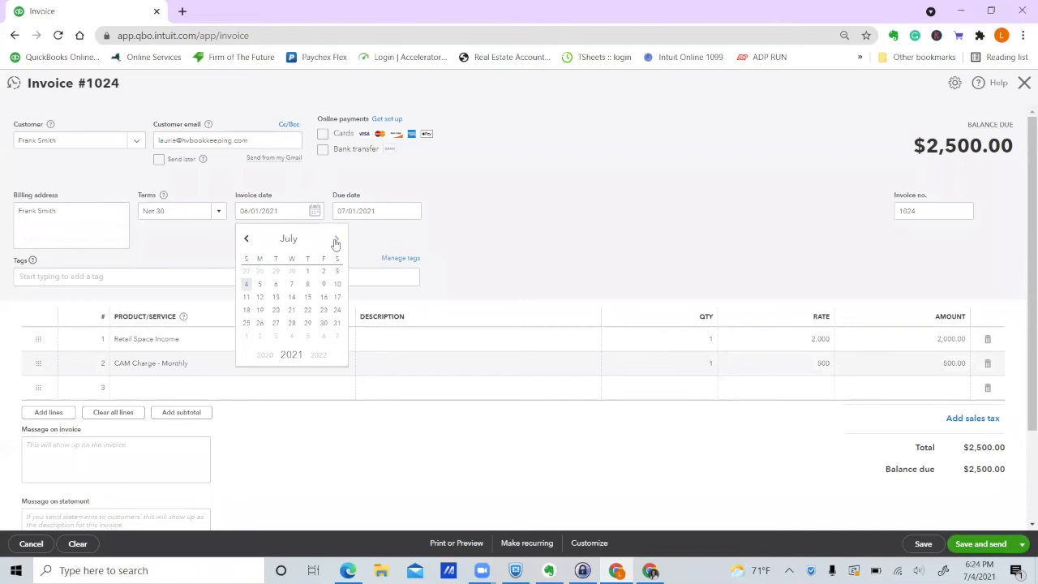
left_click(308, 272)
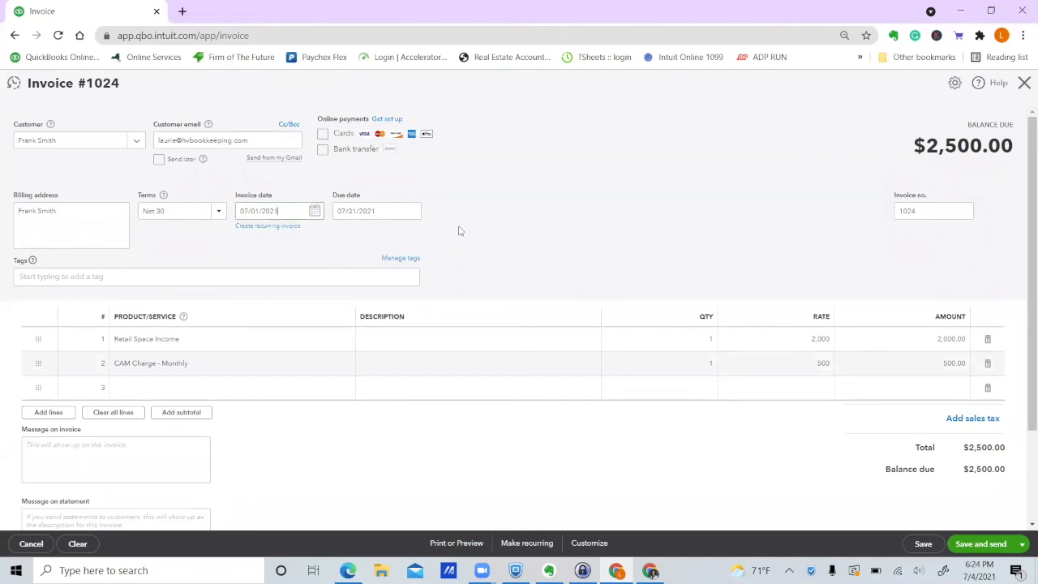
left_click(1021, 544)
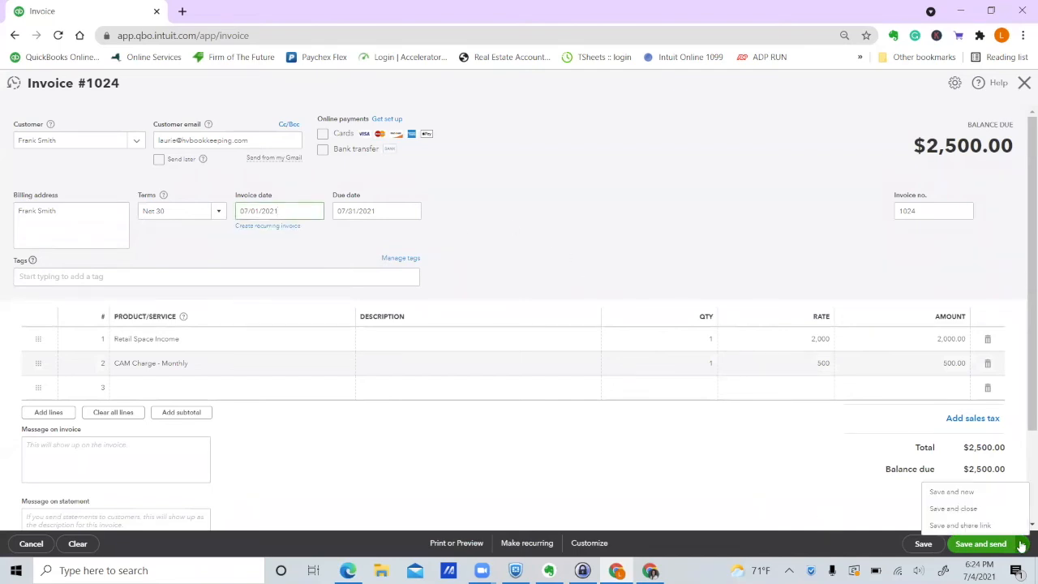
left_click(976, 508)
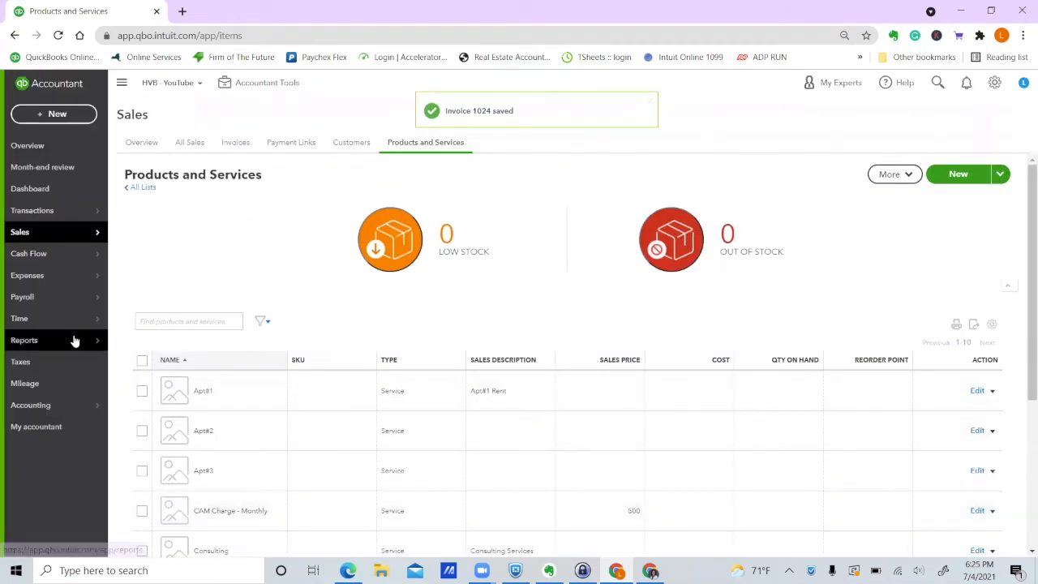
Open the Profit and Loss report and set the end of its report period to 07/31/2021
left_click(74, 341)
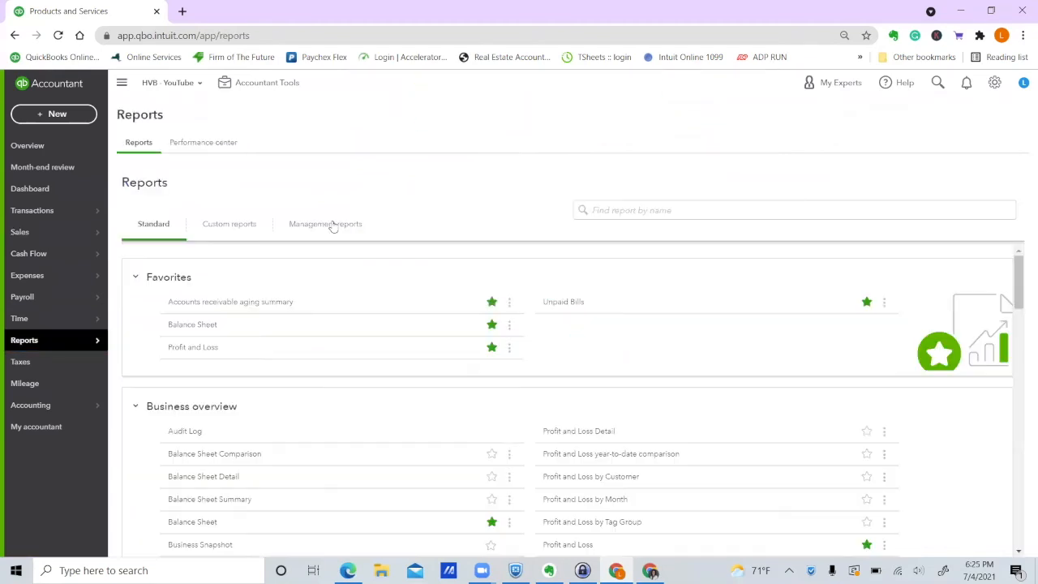
left_click(193, 349)
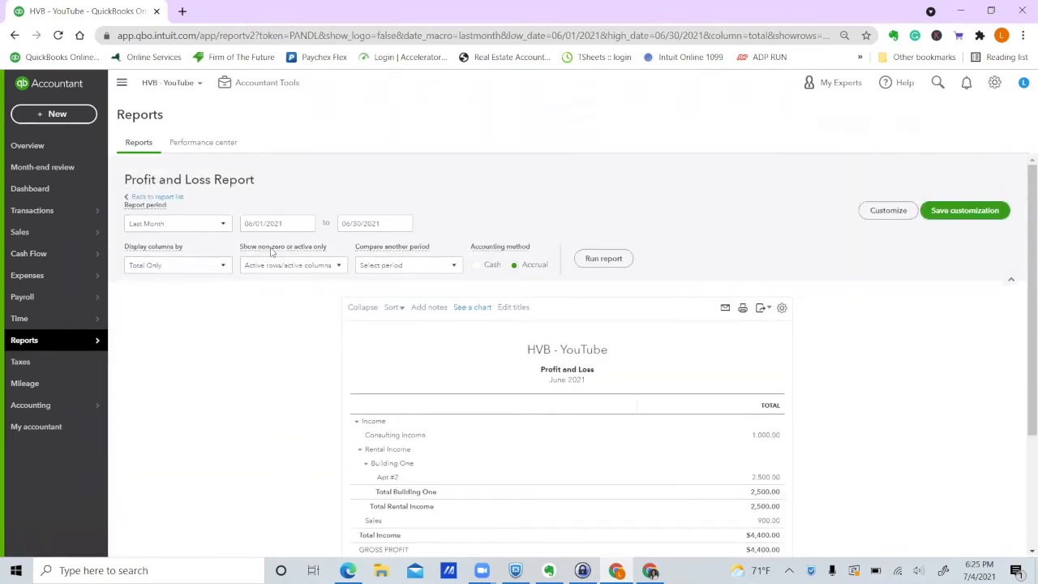
left_click(404, 223)
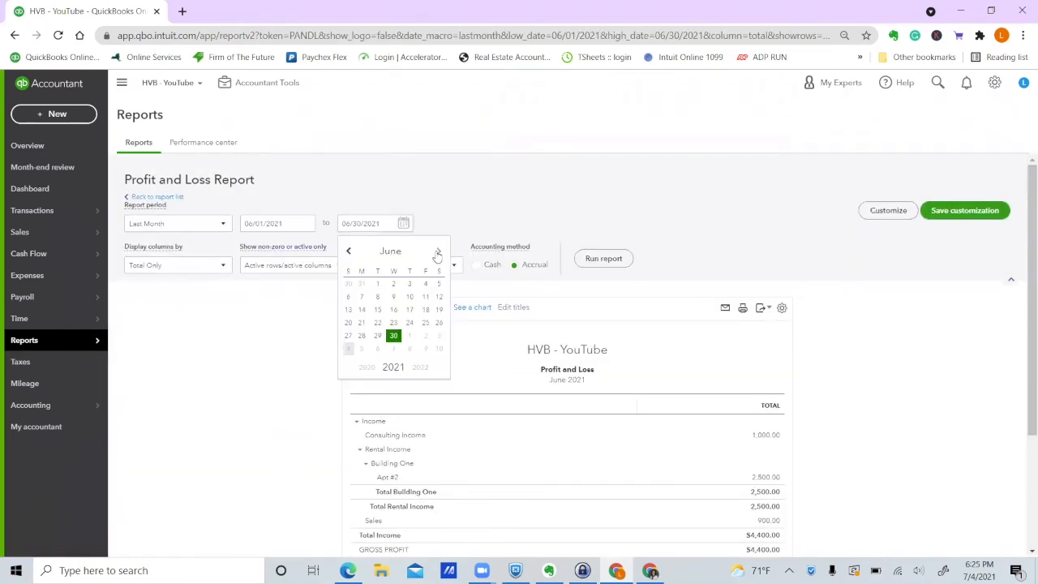
left_click(438, 253)
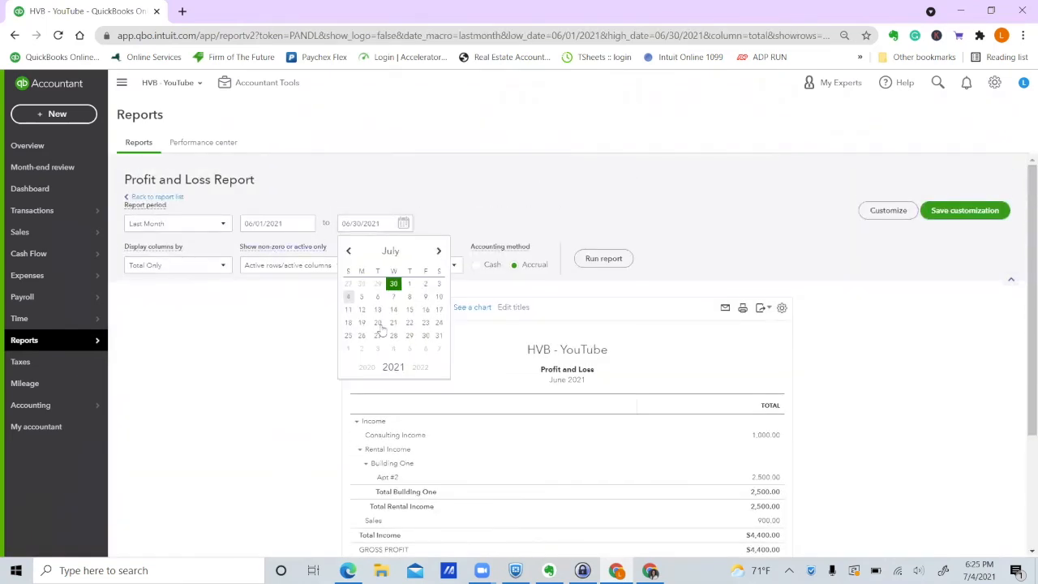
left_click(439, 337)
Display the Profit and Loss columns by Months and run the report
left_click(220, 267)
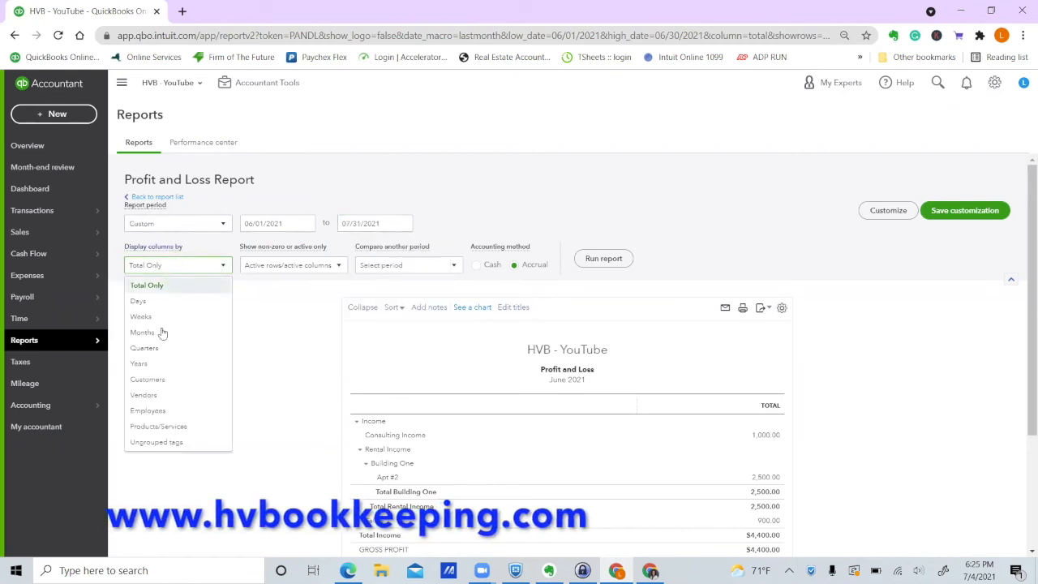
left_click(163, 336)
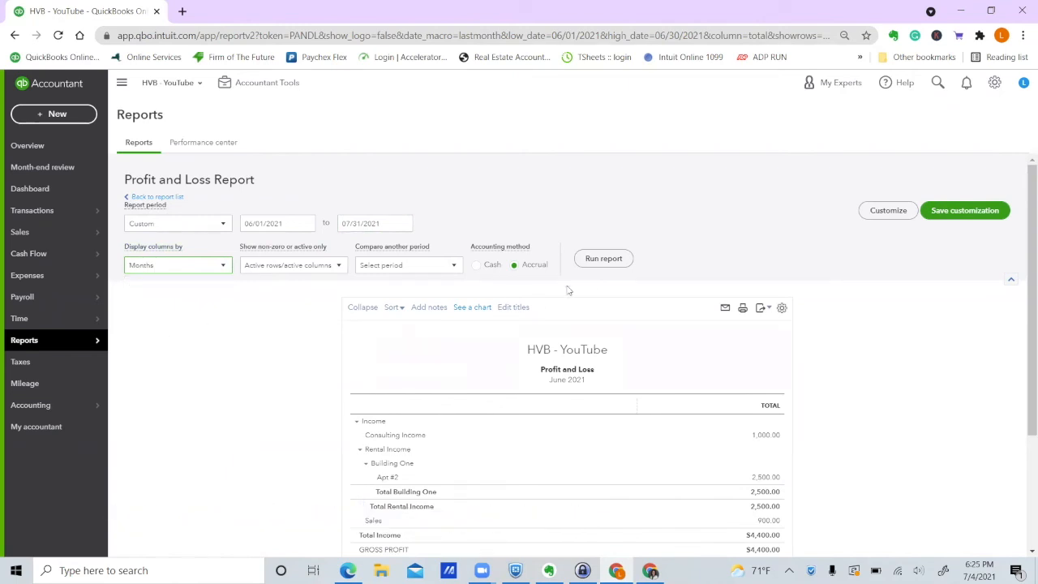
left_click(603, 258)
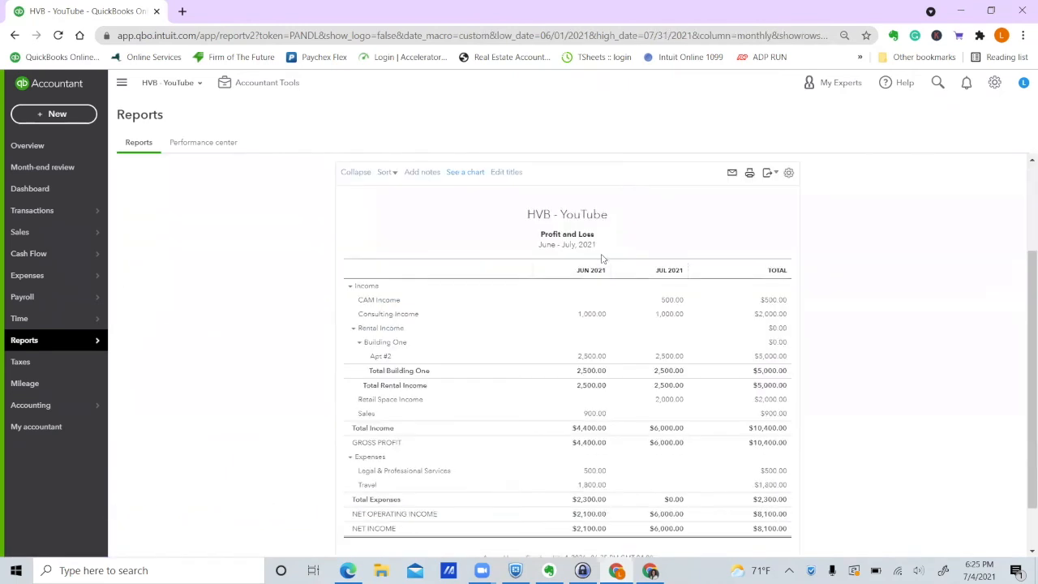